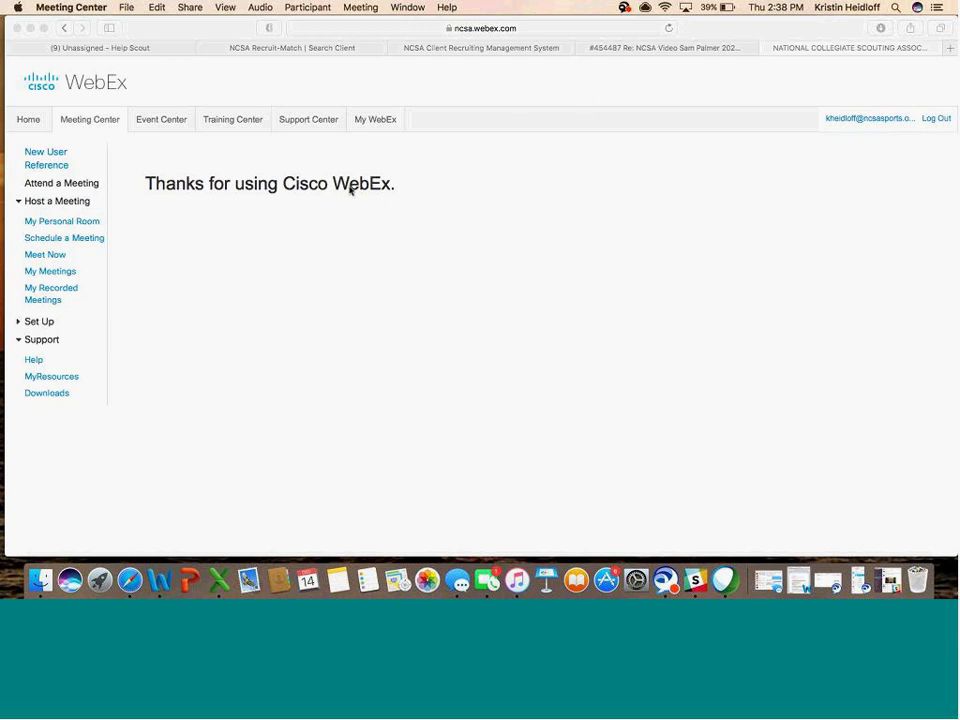
- In Safari's Help Scout Unassigned view, open the NCSA Video field hockey highlight conversation
click(120, 52)
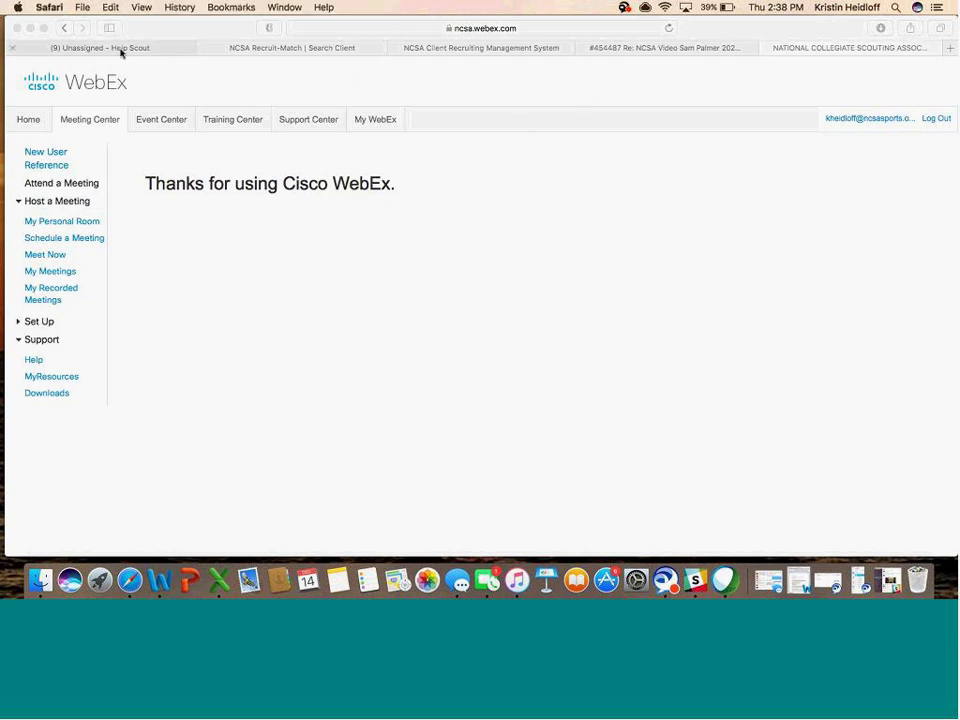
click(120, 52)
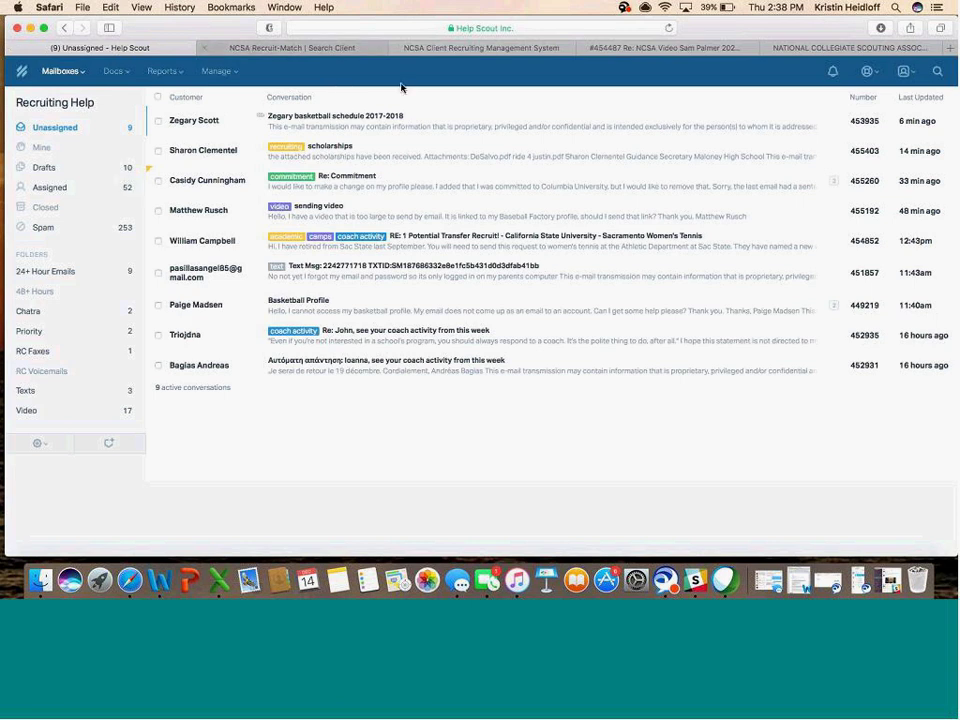
click(461, 49)
click(630, 48)
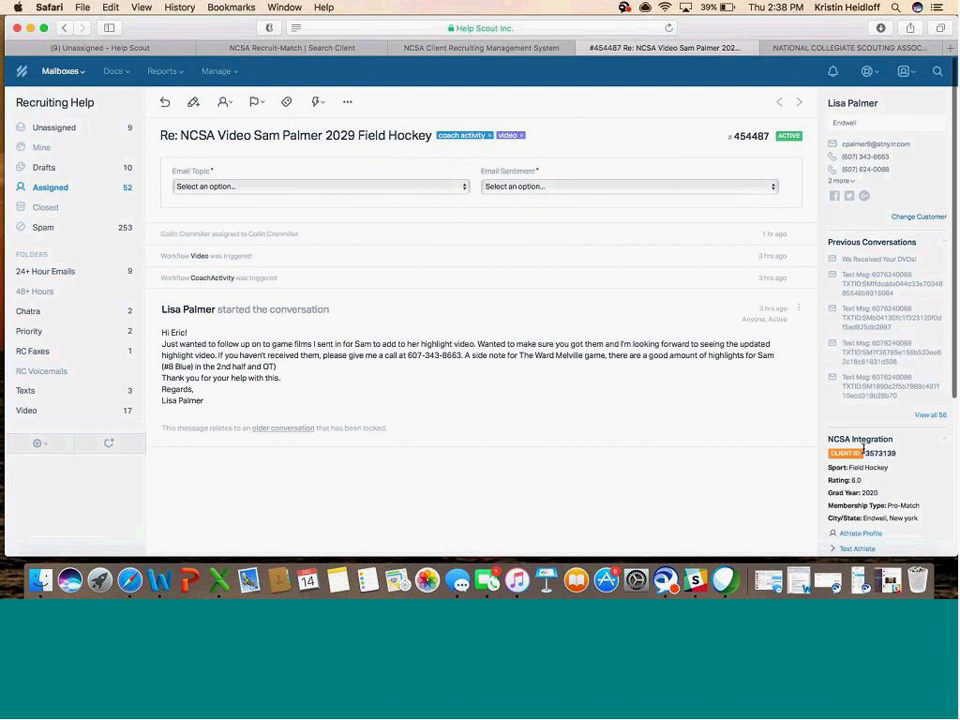
scroll(864, 450, down, 4)
scroll(865, 452, up, 4)
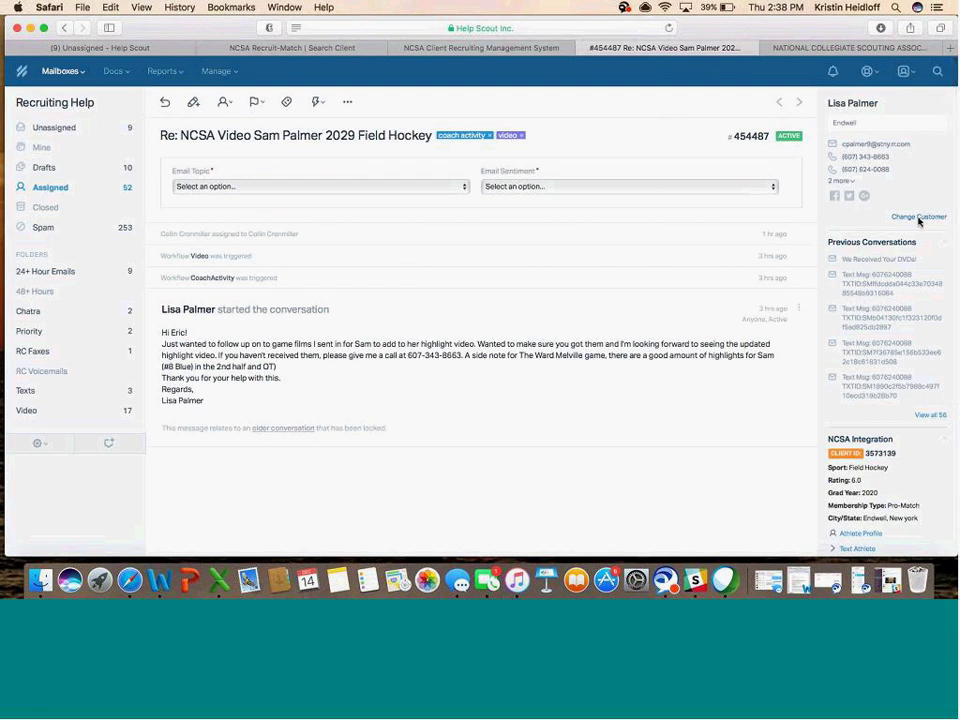
scroll(900, 338, down, 3)
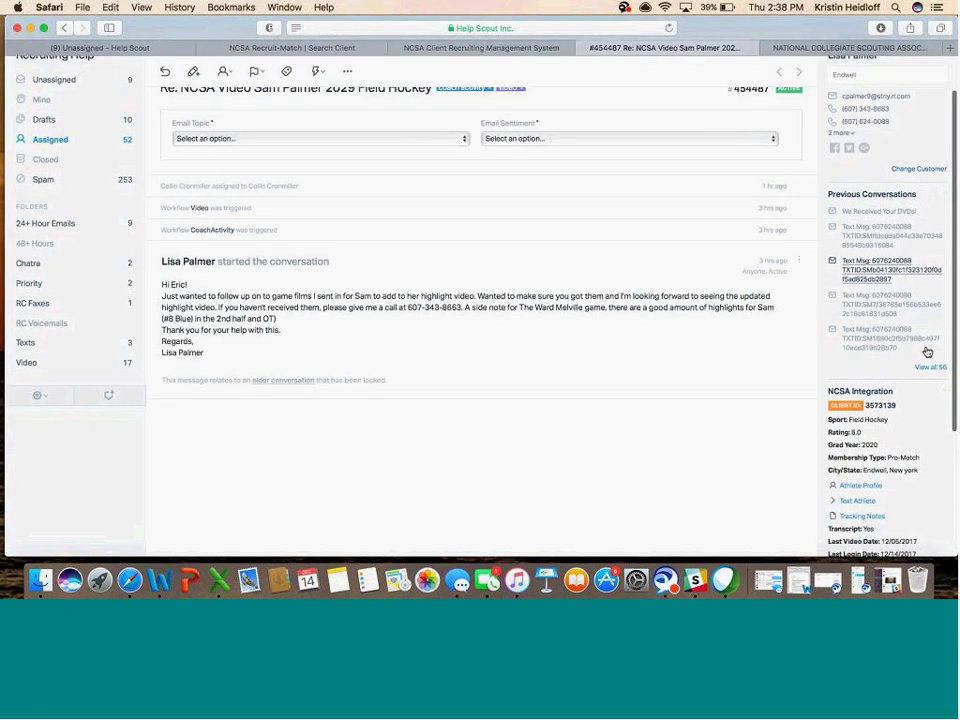
click(932, 368)
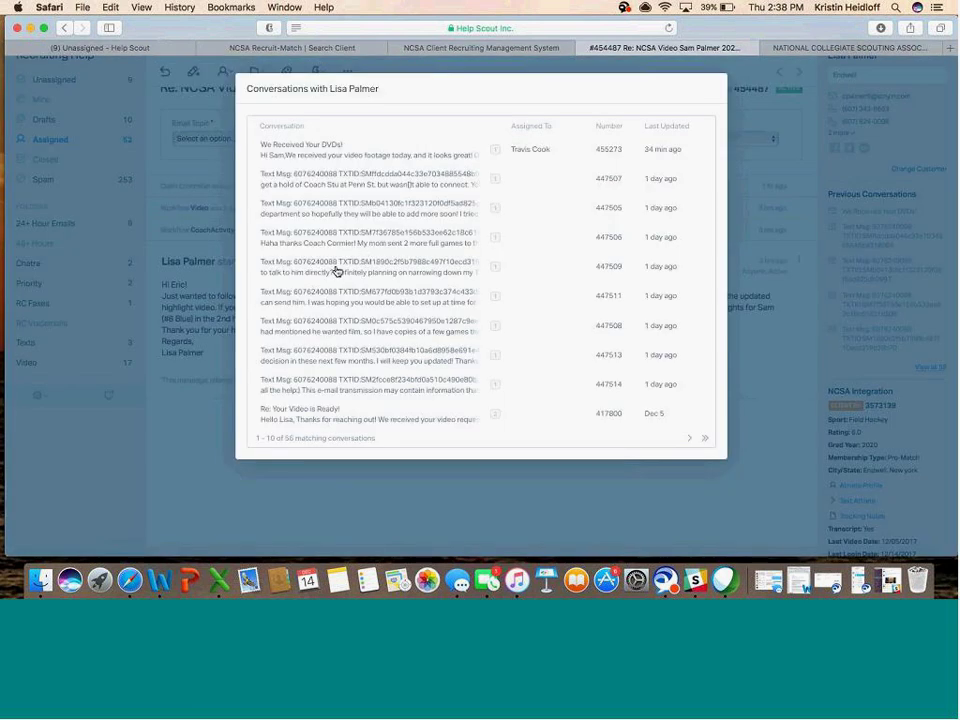
click(338, 272)
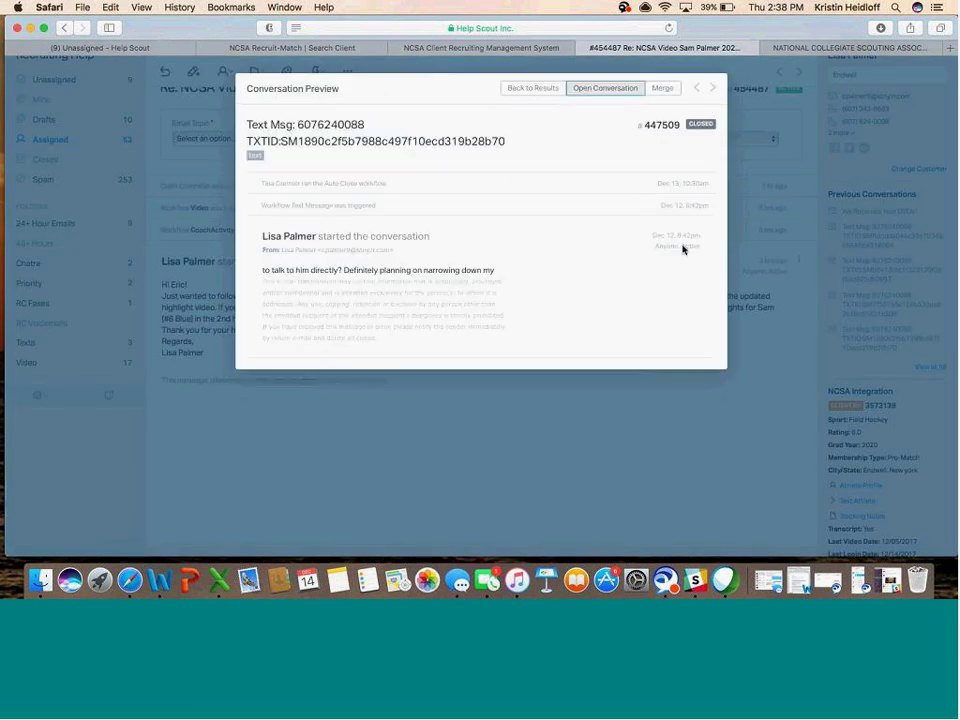
click(694, 411)
scroll(744, 439, down, 1)
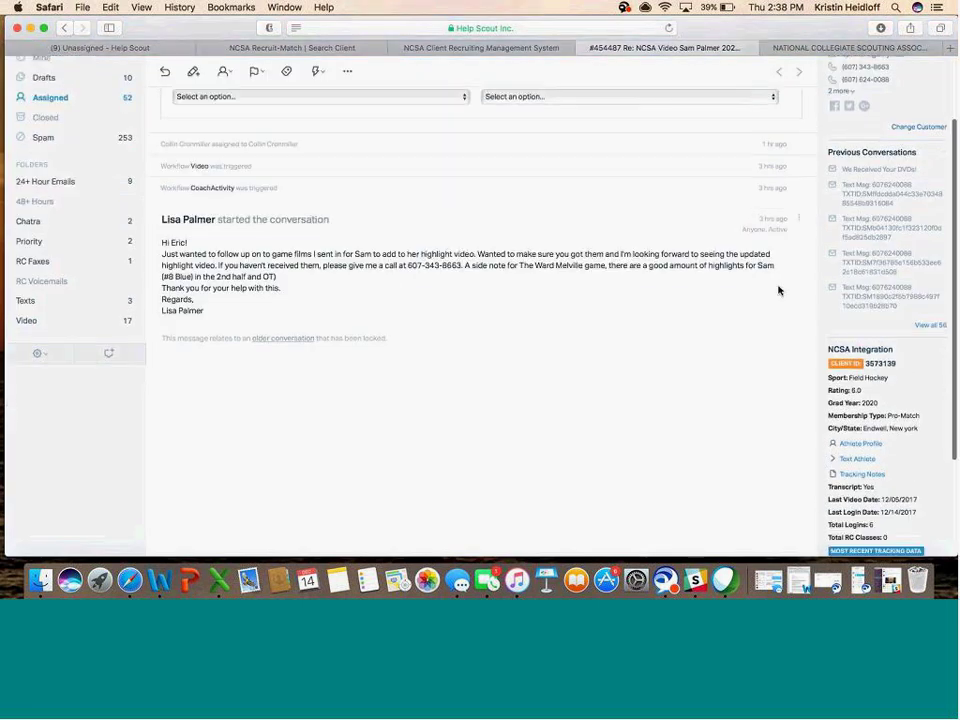
scroll(793, 308, down, 3)
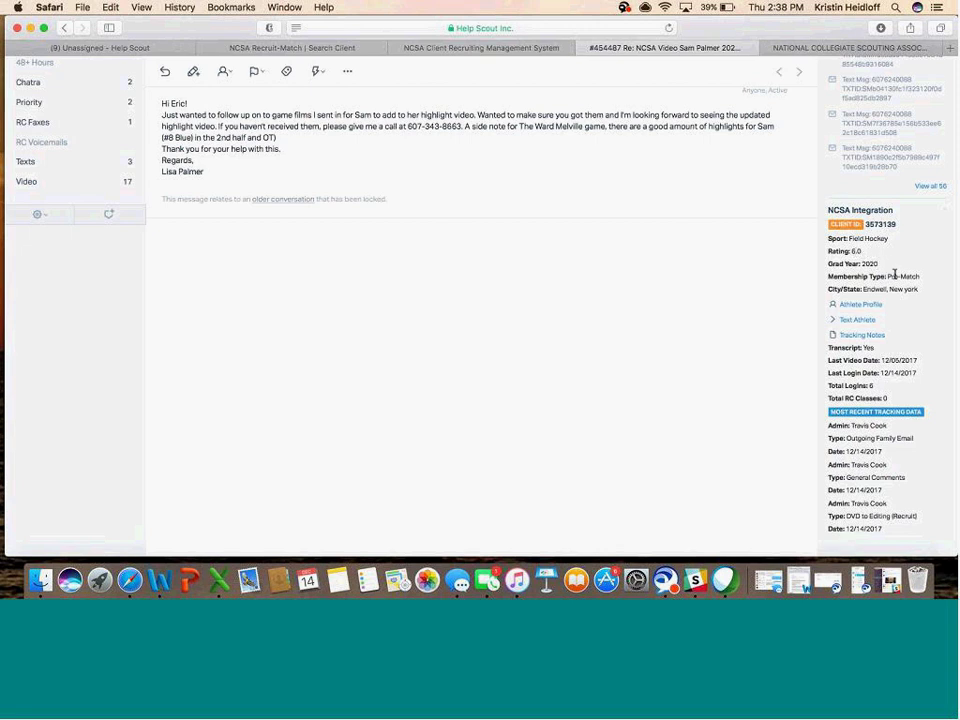
scroll(904, 325, down, 1)
- Open the athlete's Tracking Notes recruiting profile in Recruit-Match from the NCSA Integration sidebar
click(855, 336)
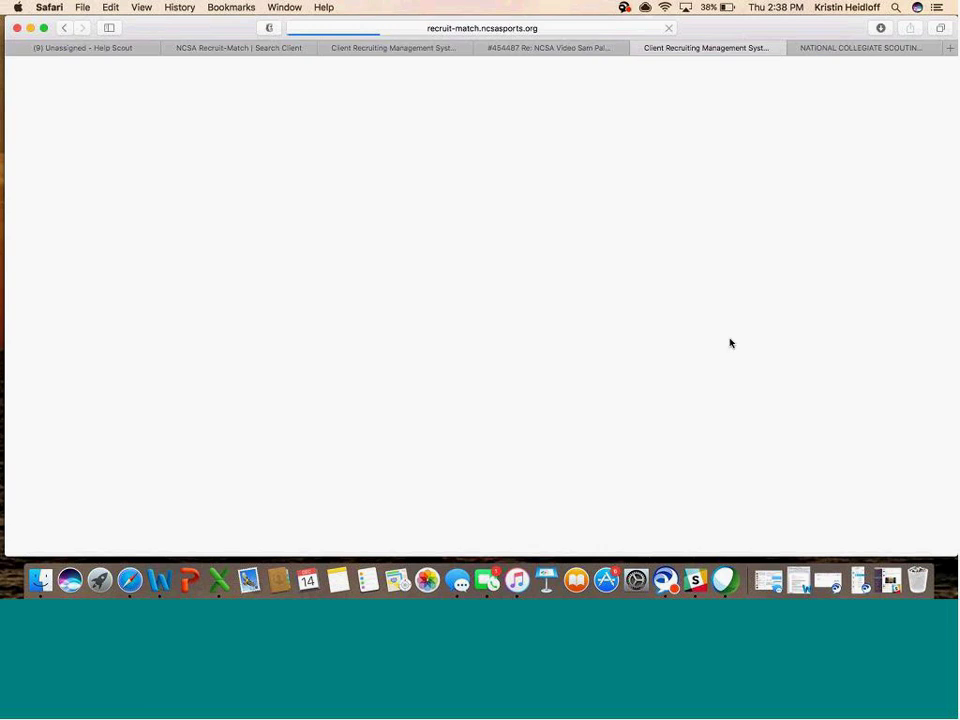
scroll(531, 356, down, 2)
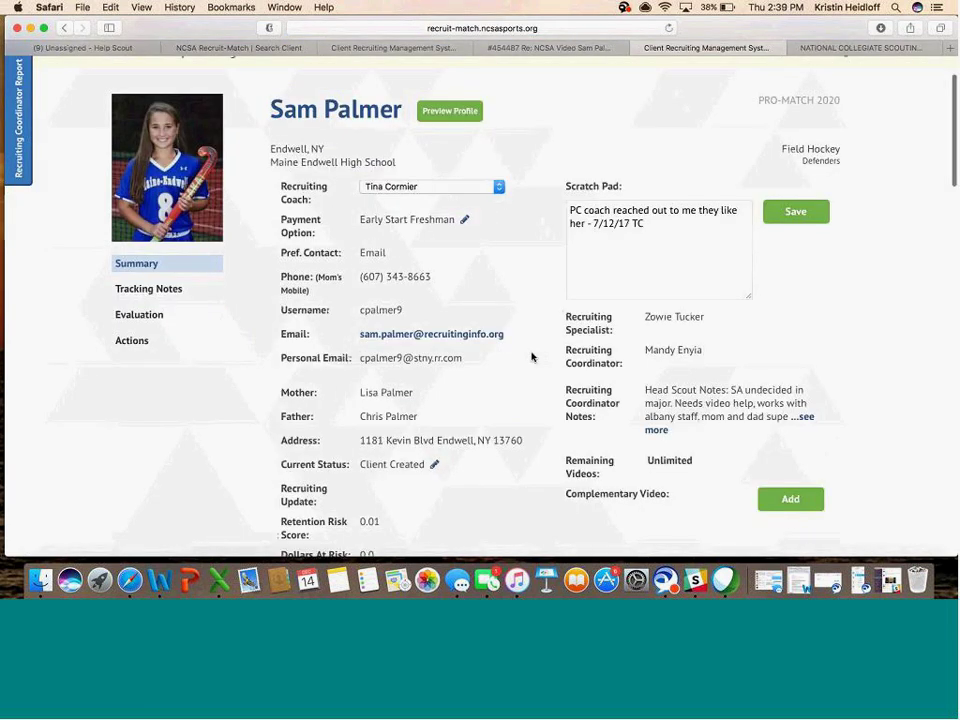
scroll(531, 356, down, 1)
scroll(502, 254, down, 5)
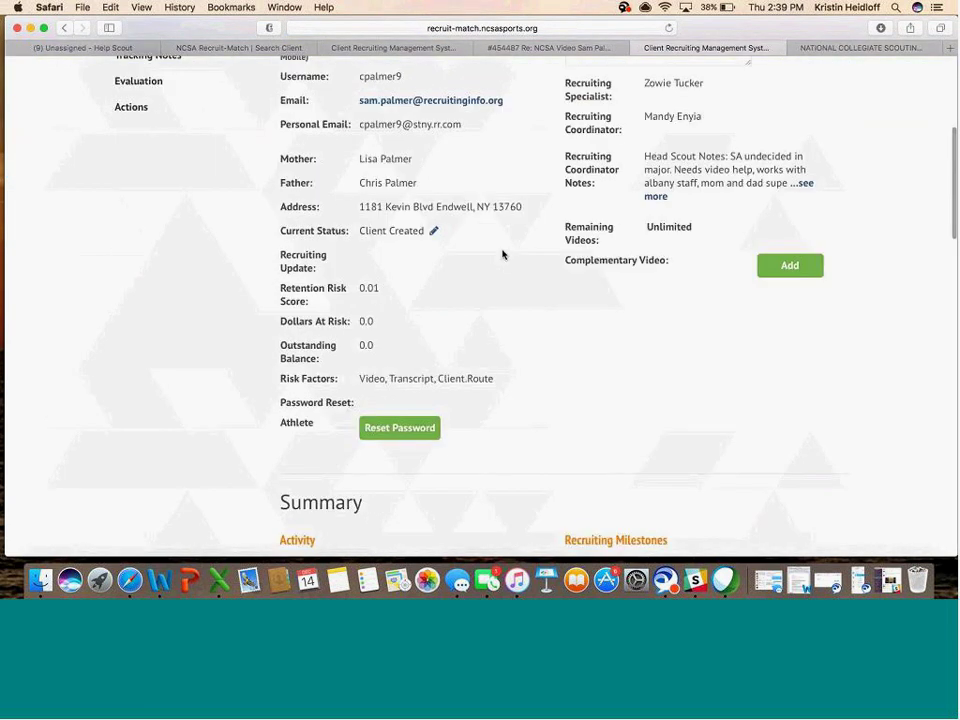
scroll(515, 225, up, 7)
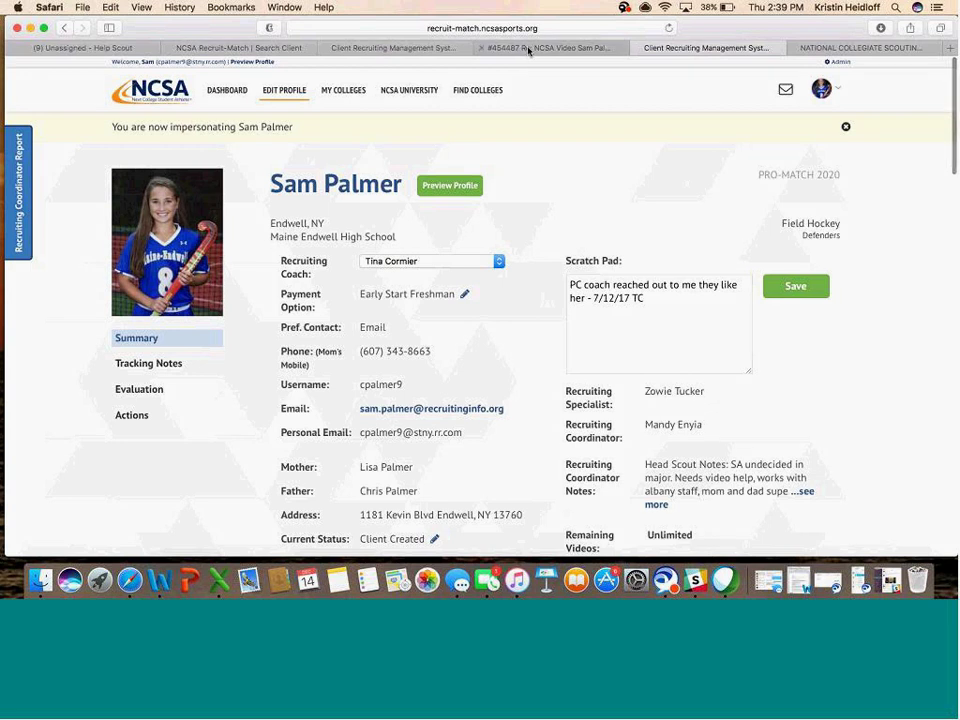
- Open the athlete's Text Athlete messaging page, then return to the support conversation
click(529, 48)
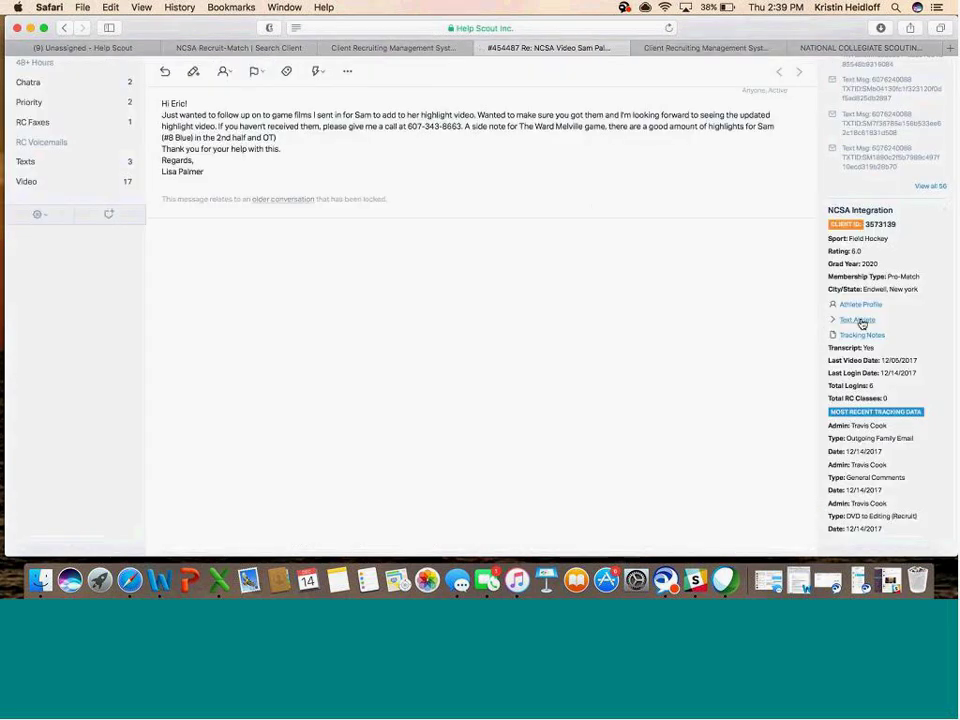
click(857, 321)
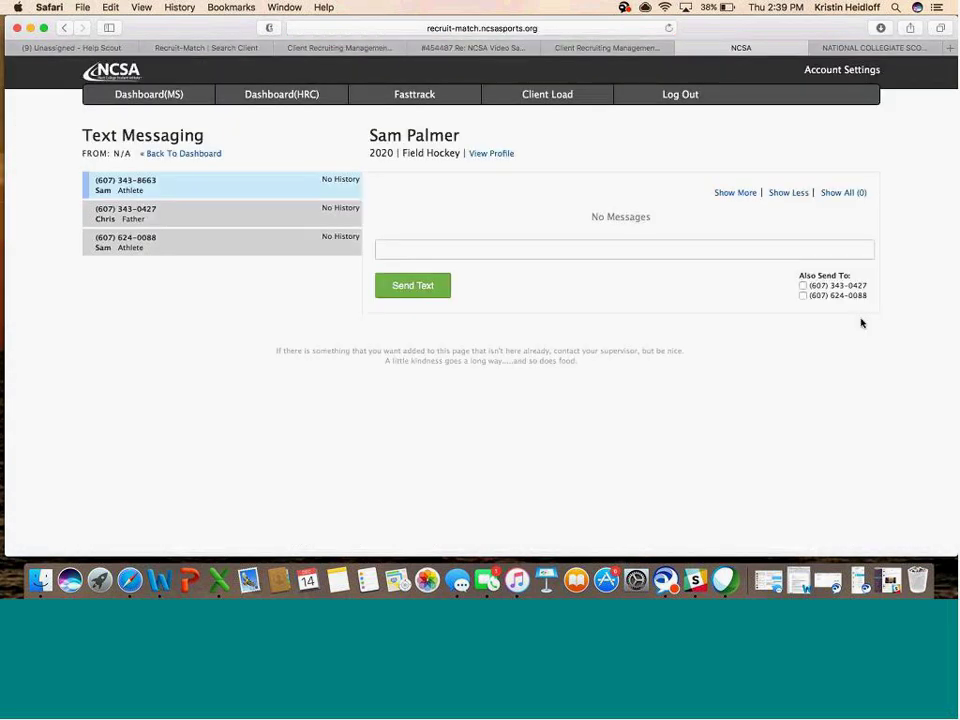
click(636, 55)
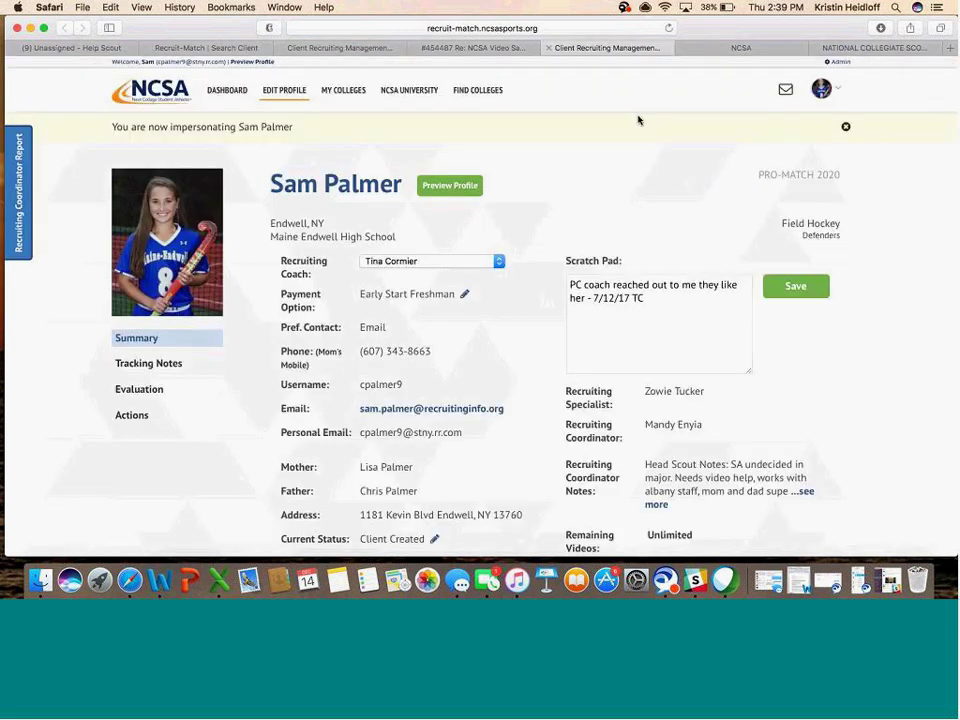
click(508, 47)
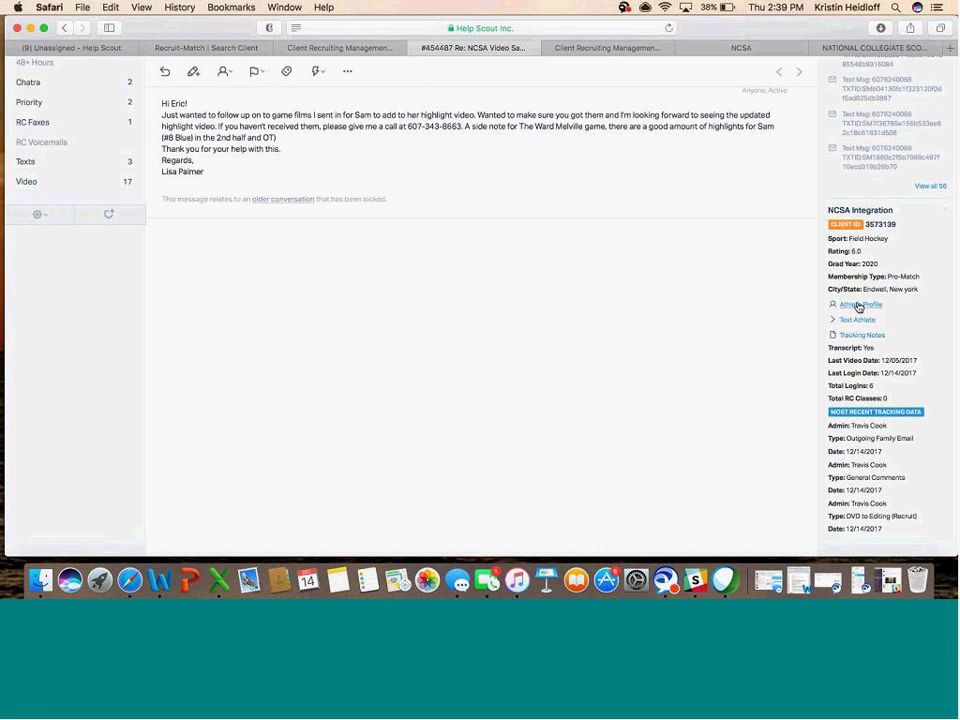
- Open the athlete's public profile in a new tab and return to the Help Scout conversation
click(858, 305)
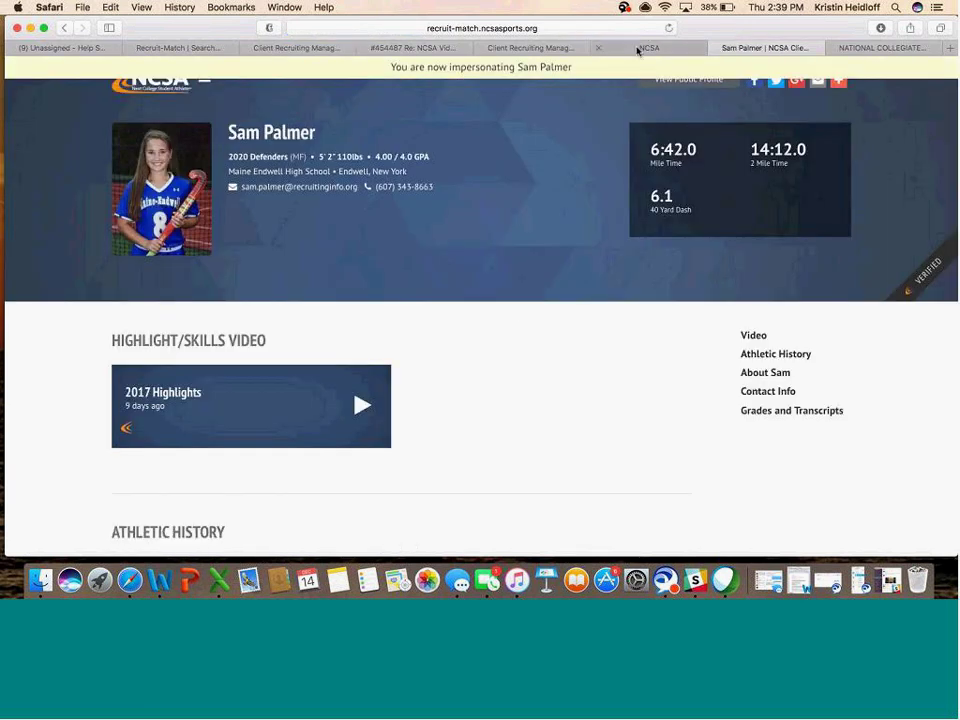
click(636, 49)
click(553, 50)
key(ctrl+shift+Tab)
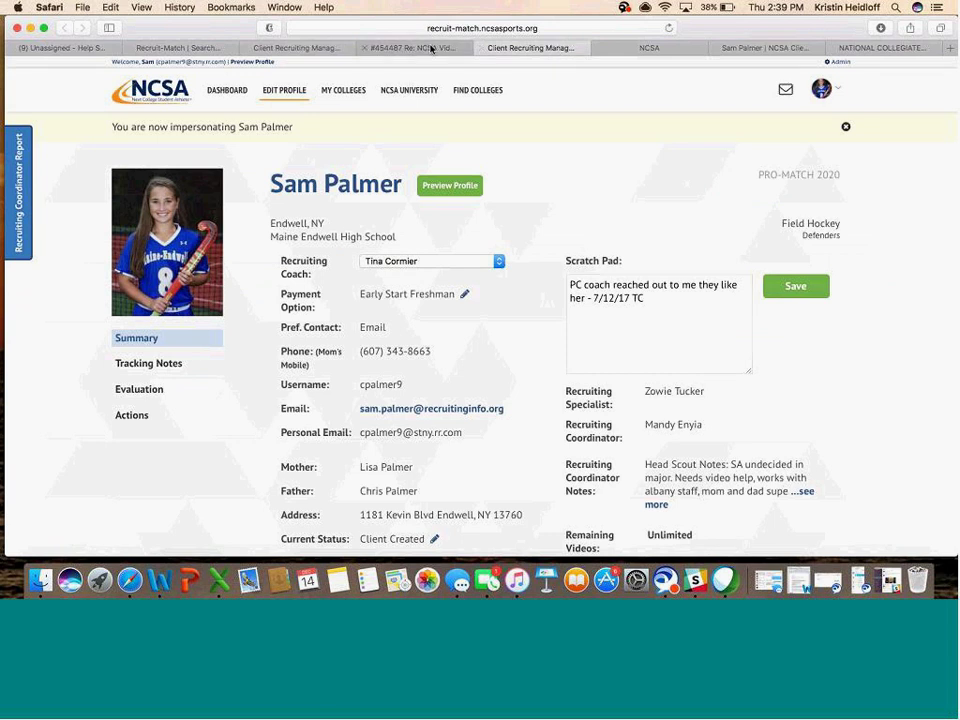
scroll(875, 141, up, 5)
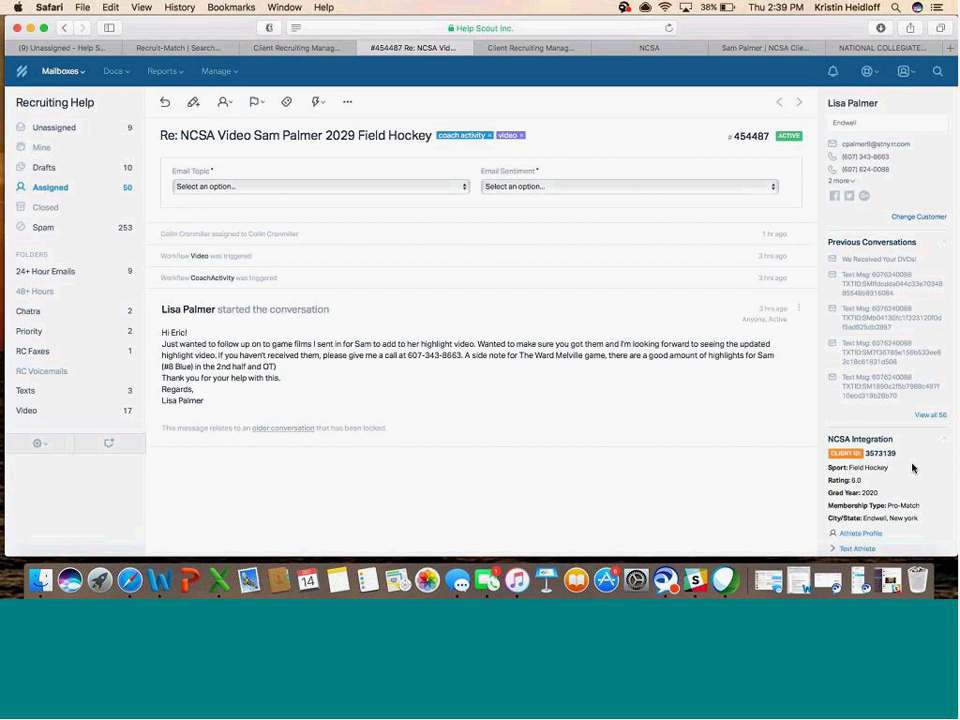
scroll(896, 398, down, 2)
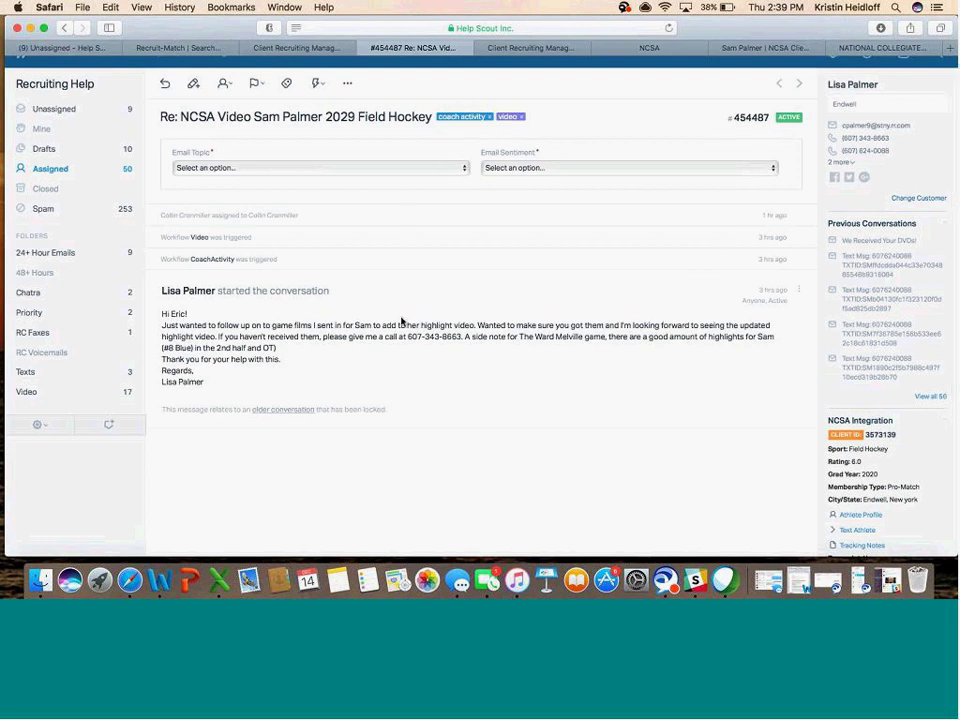
click(353, 169)
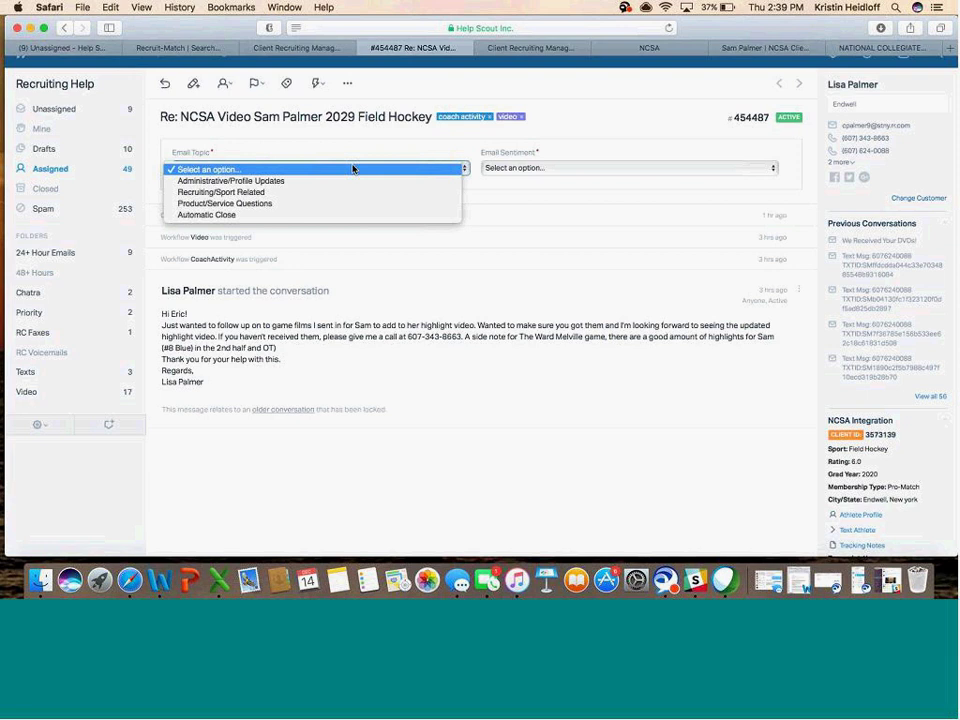
- Choose Recruiting/Sport Related as the conversation's Email Topic
click(497, 167)
click(499, 169)
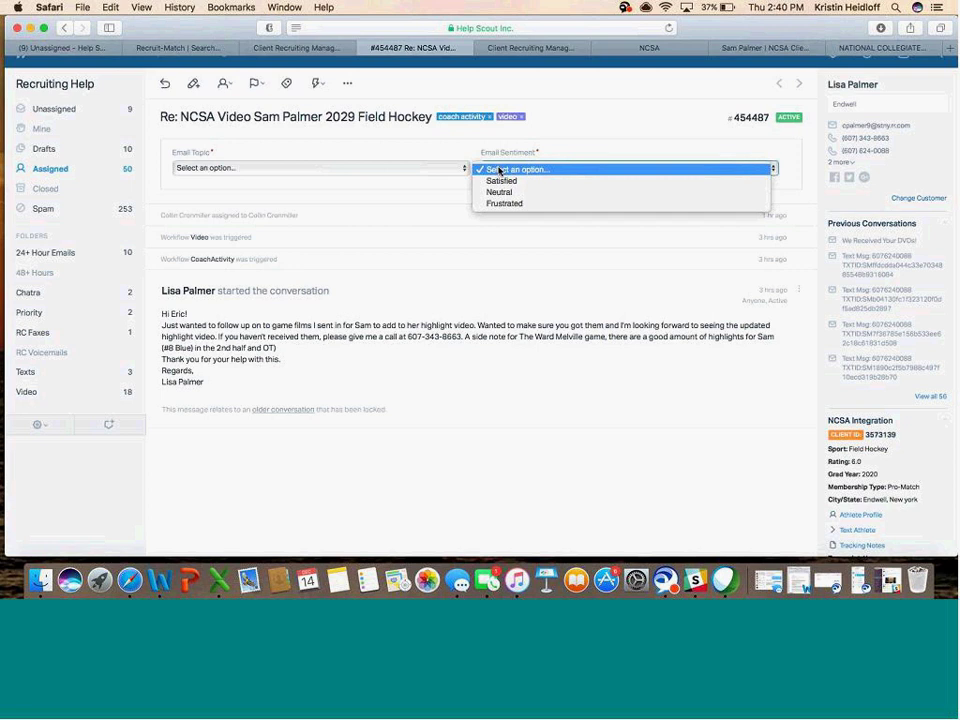
click(389, 172)
click(390, 171)
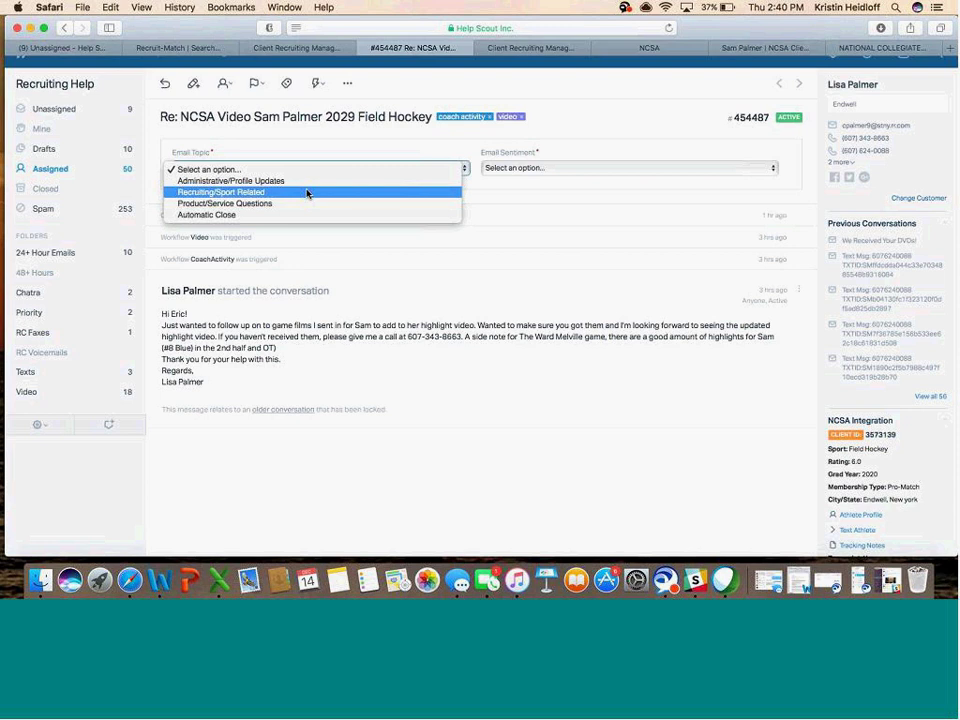
click(307, 192)
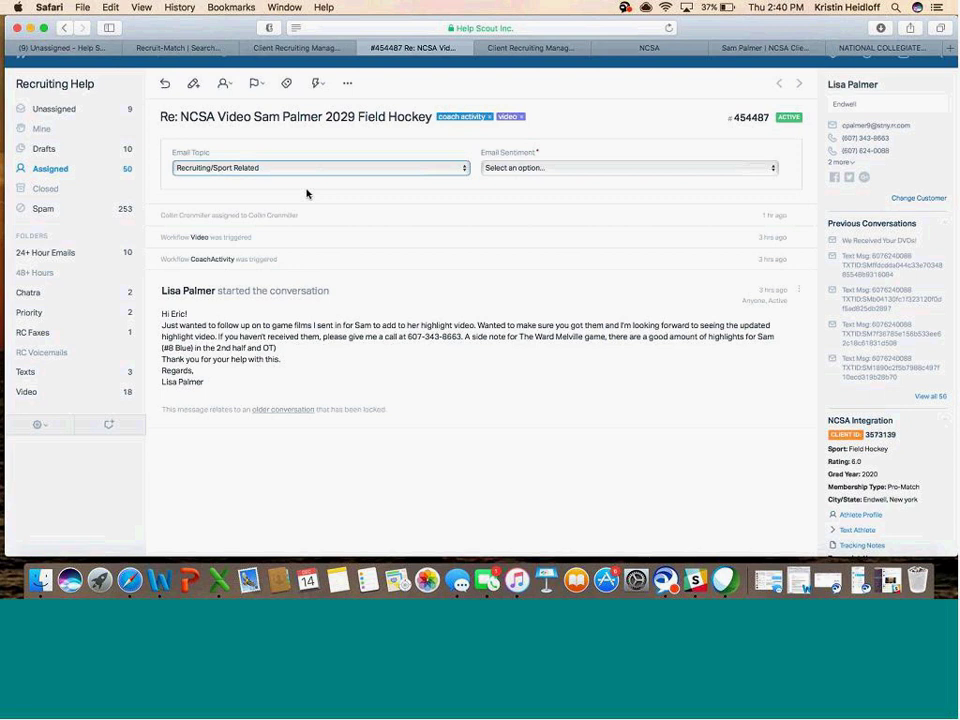
- Change the Email Topic to Automatic Close
click(306, 168)
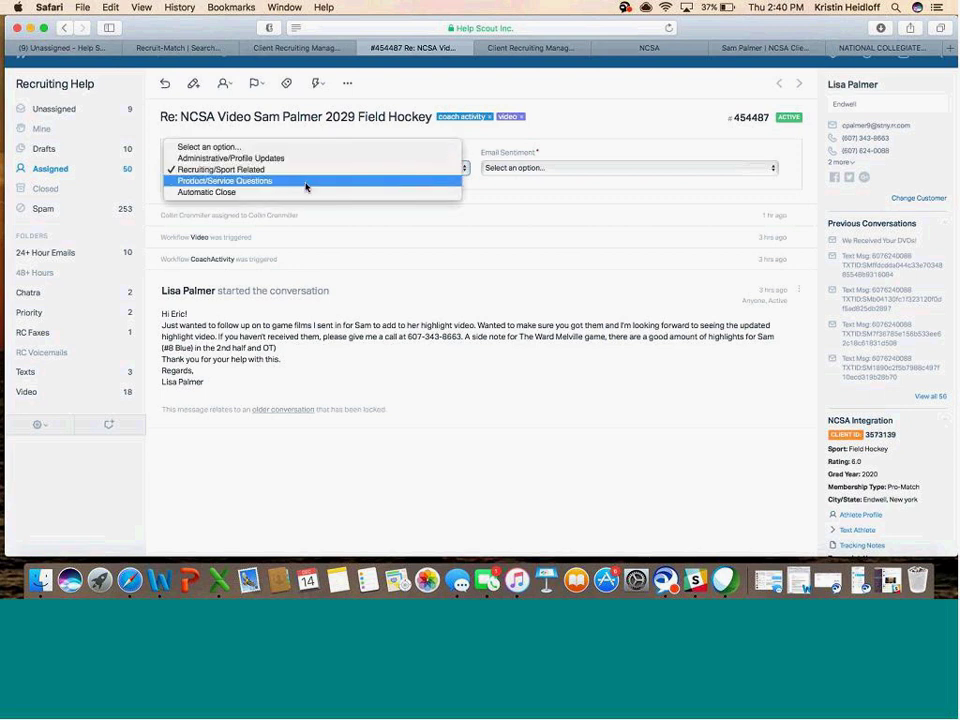
click(306, 183)
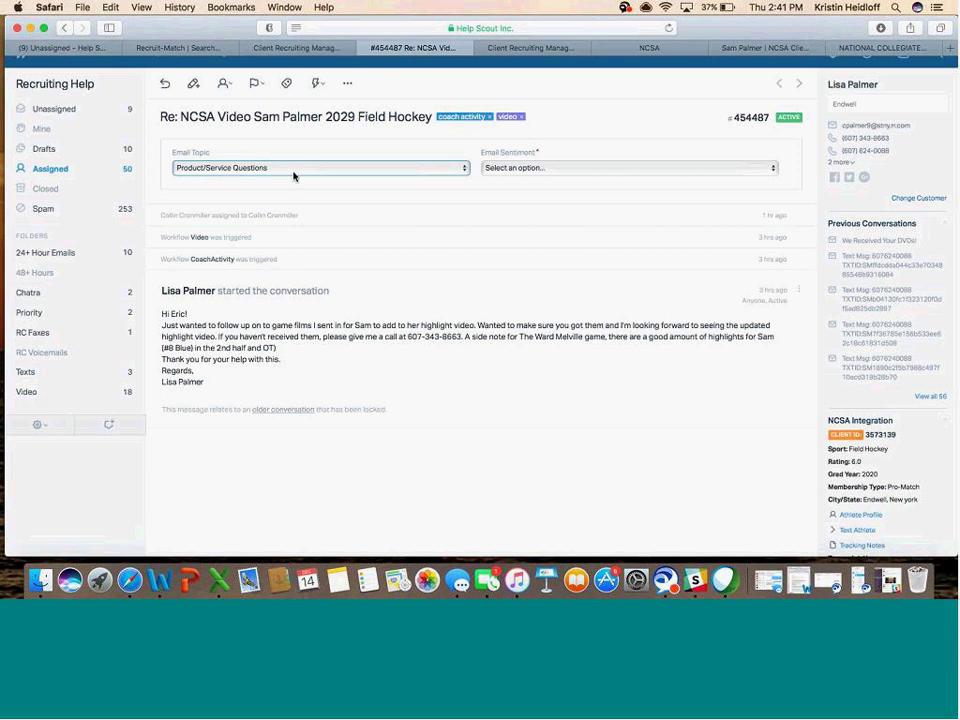
click(294, 176)
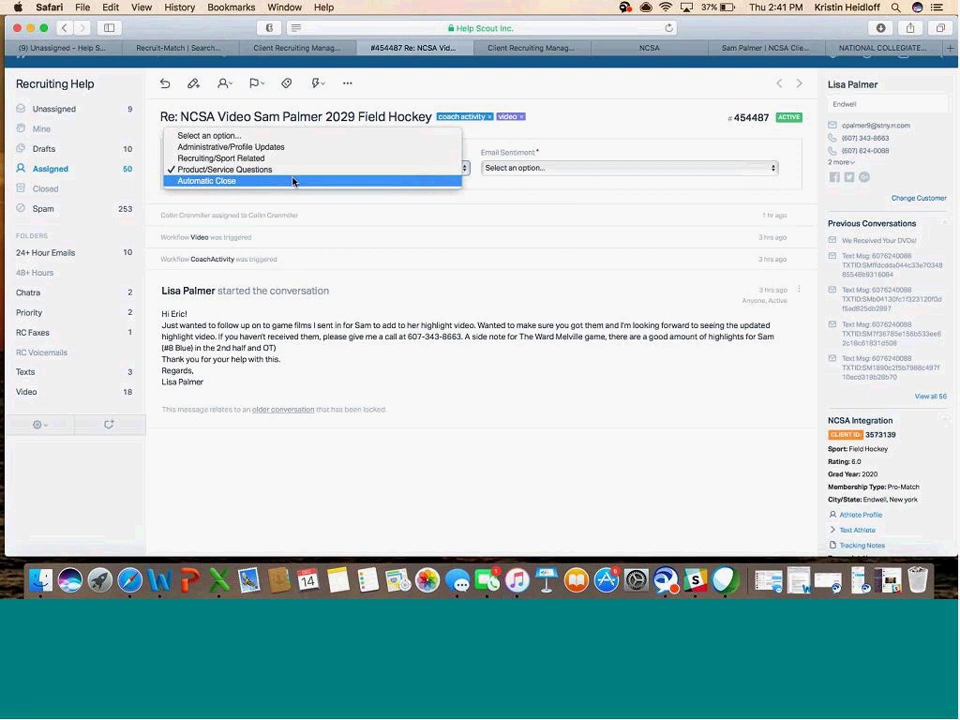
click(320, 85)
click(318, 84)
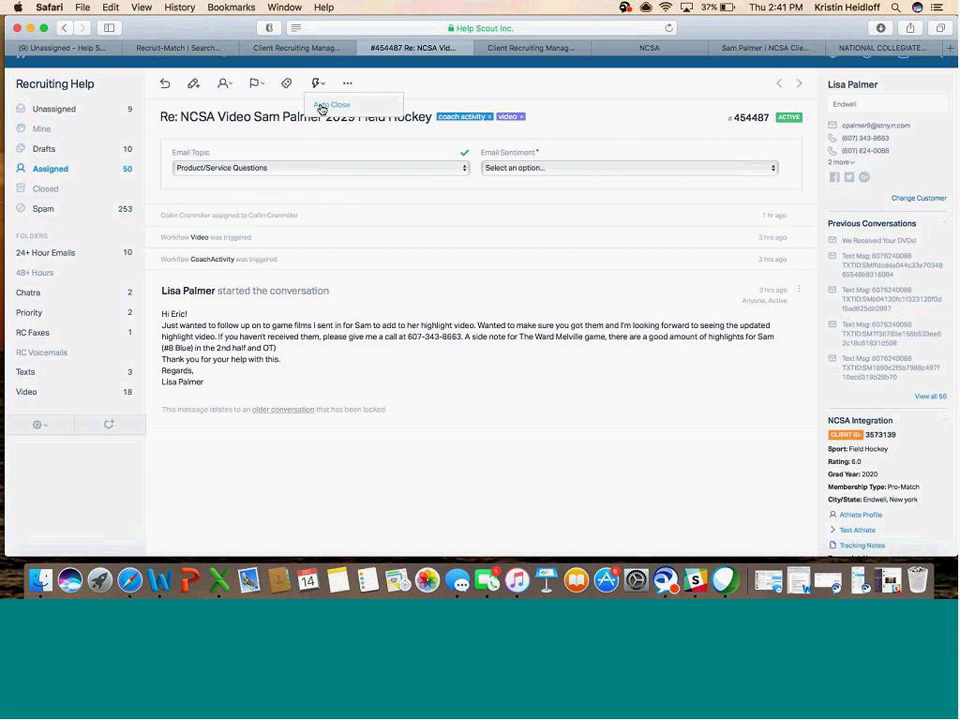
click(297, 170)
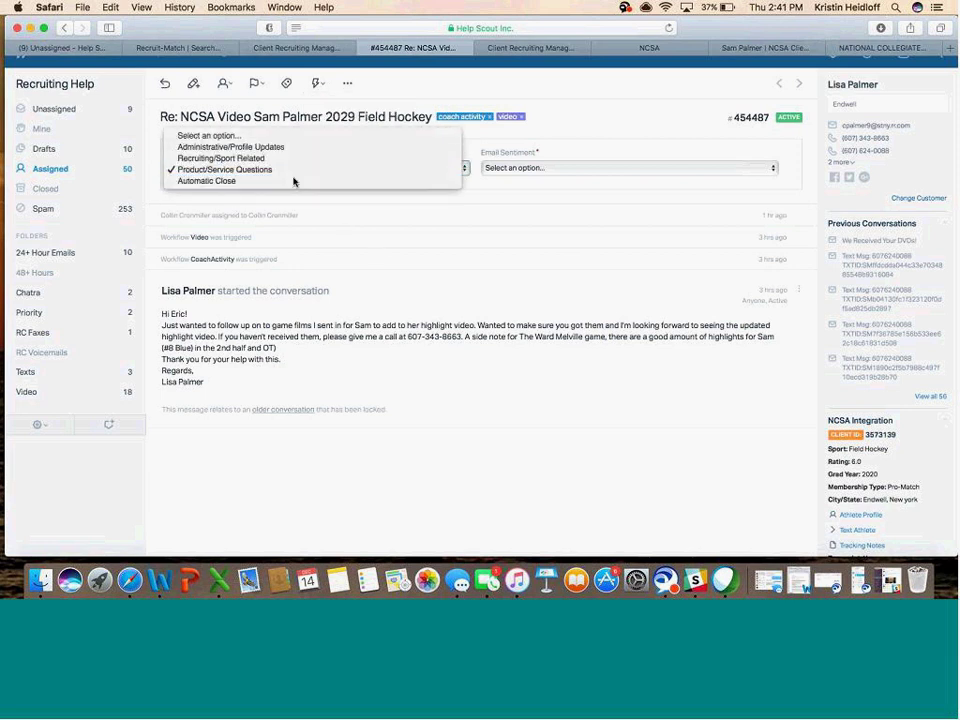
click(294, 183)
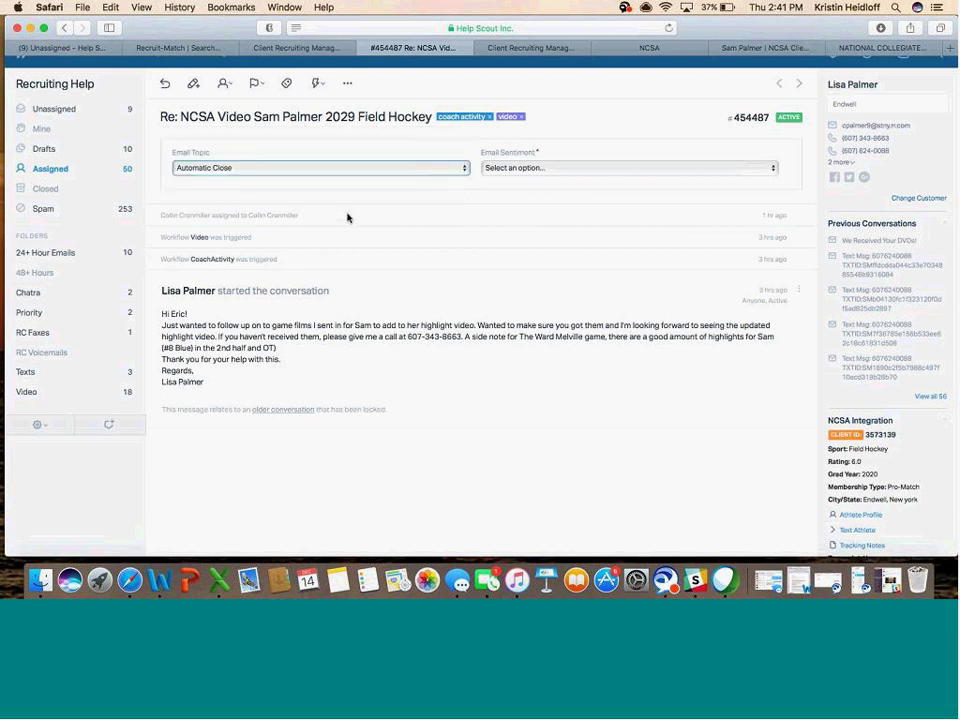
- Set the Email Sentiment to Neutral, keeping Automatic Close as the topic
click(533, 170)
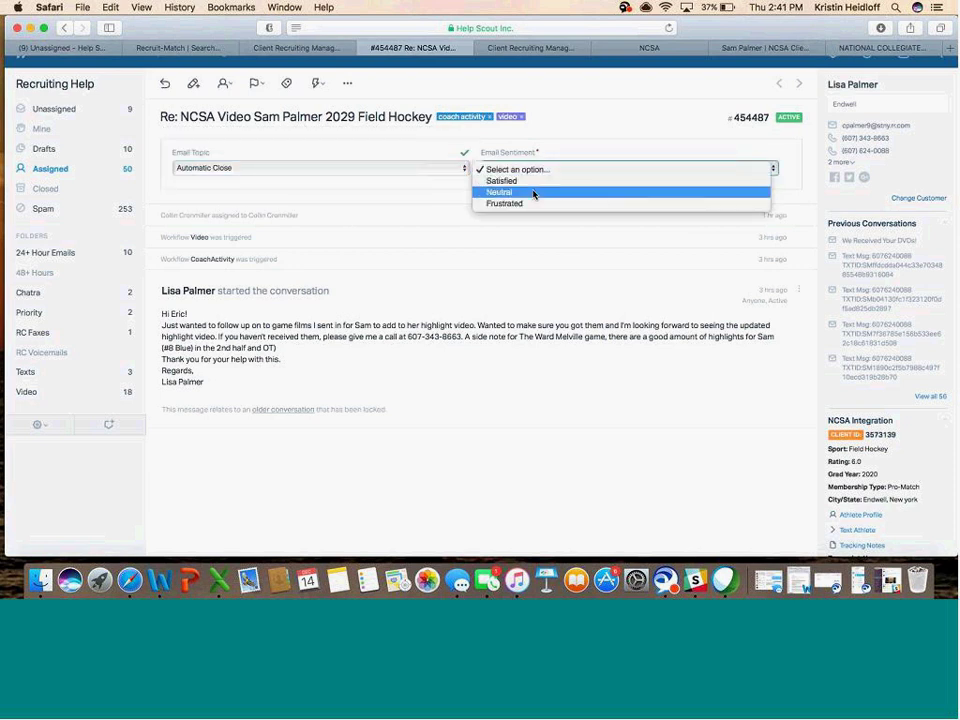
click(533, 193)
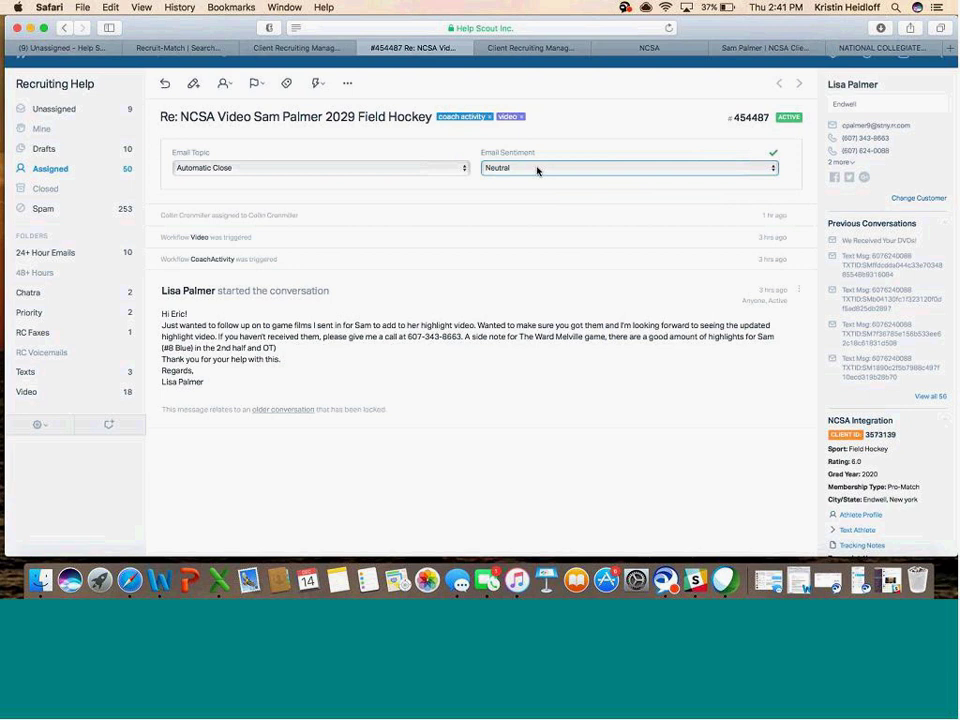
click(216, 172)
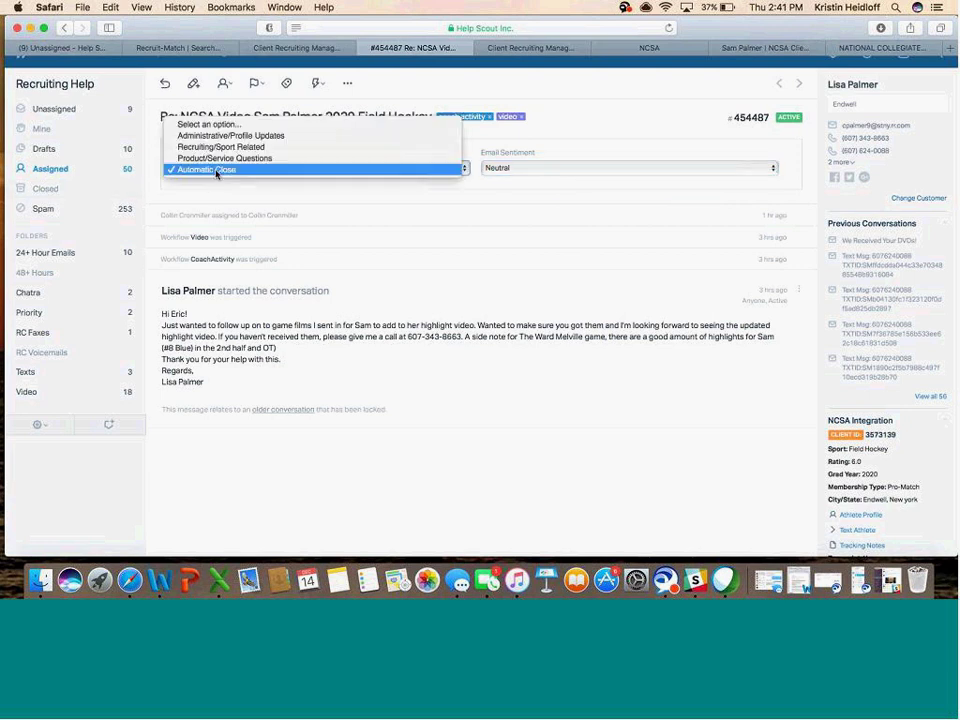
click(216, 171)
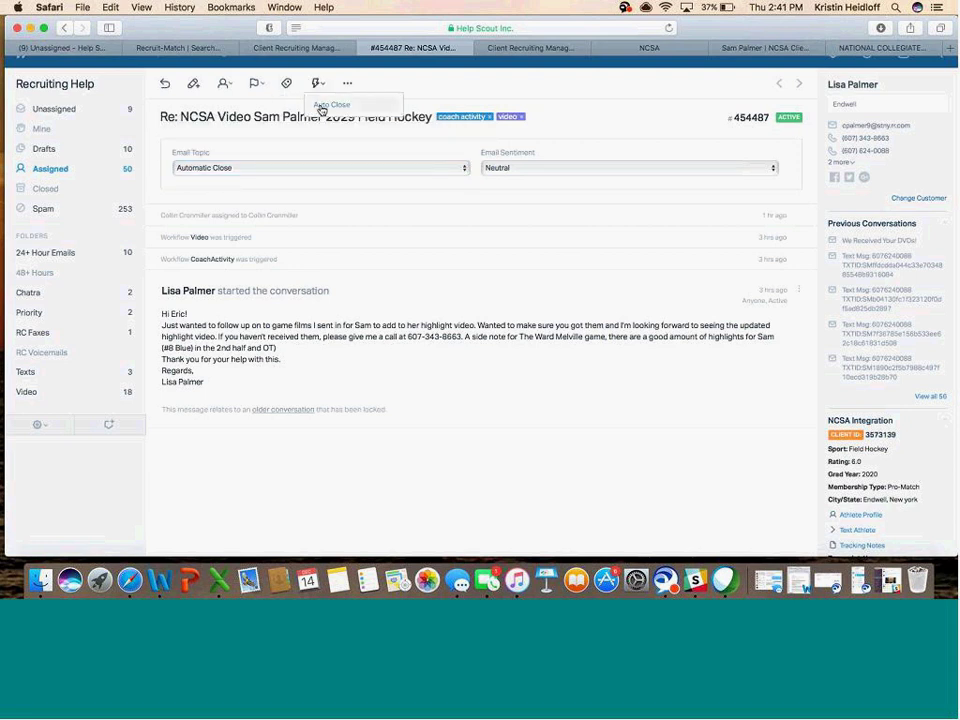
click(481, 170)
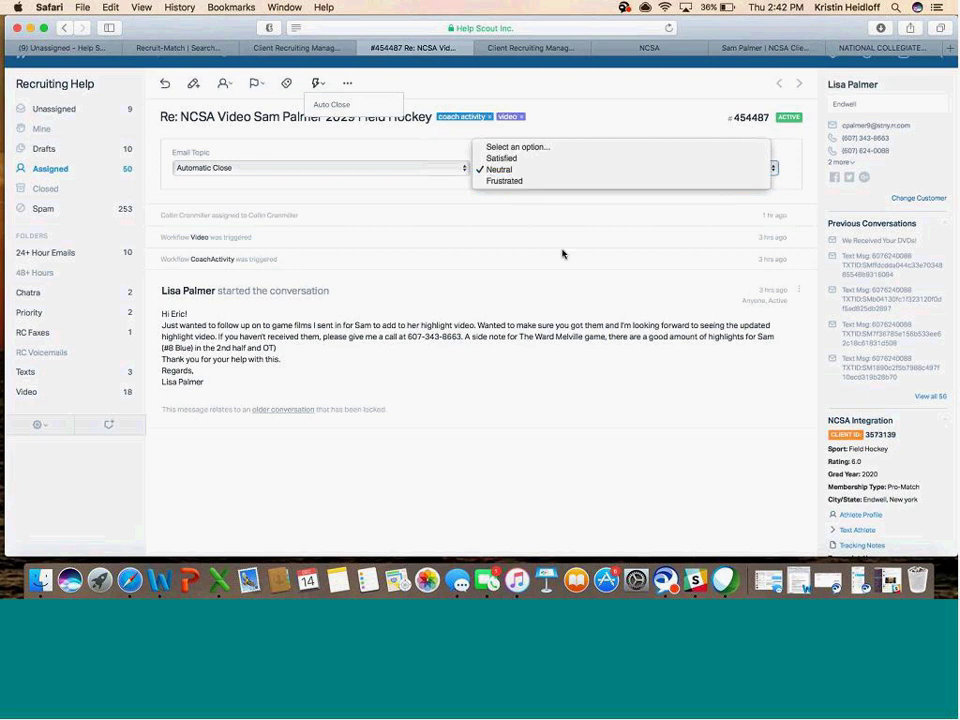
click(525, 446)
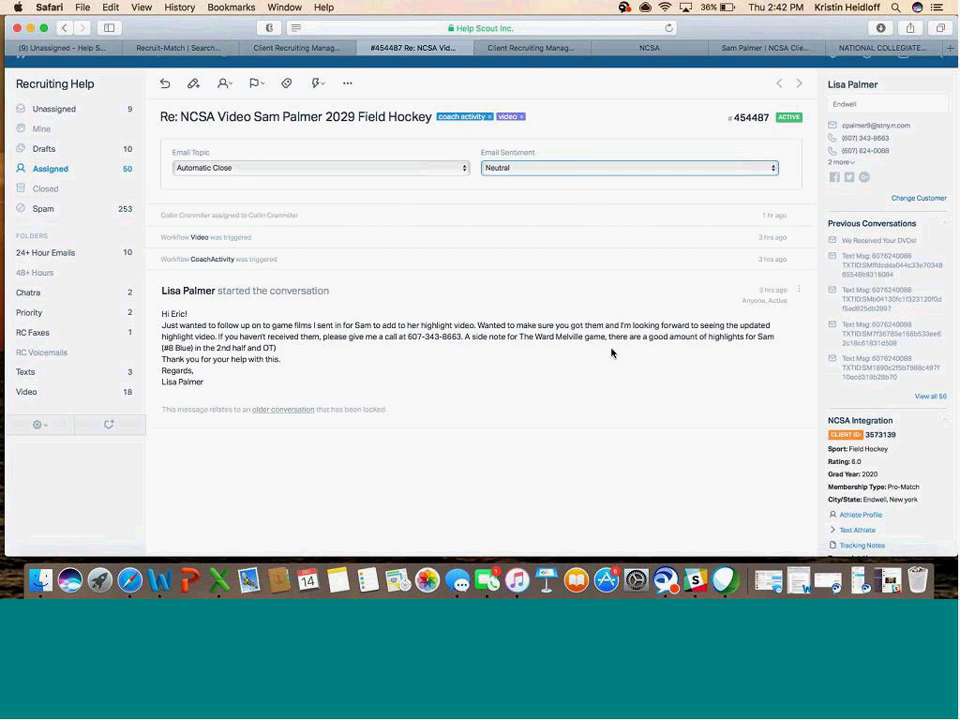
- Delete the coach activity tag beside the subject so only the video tag remains
scroll(591, 306, up, 2)
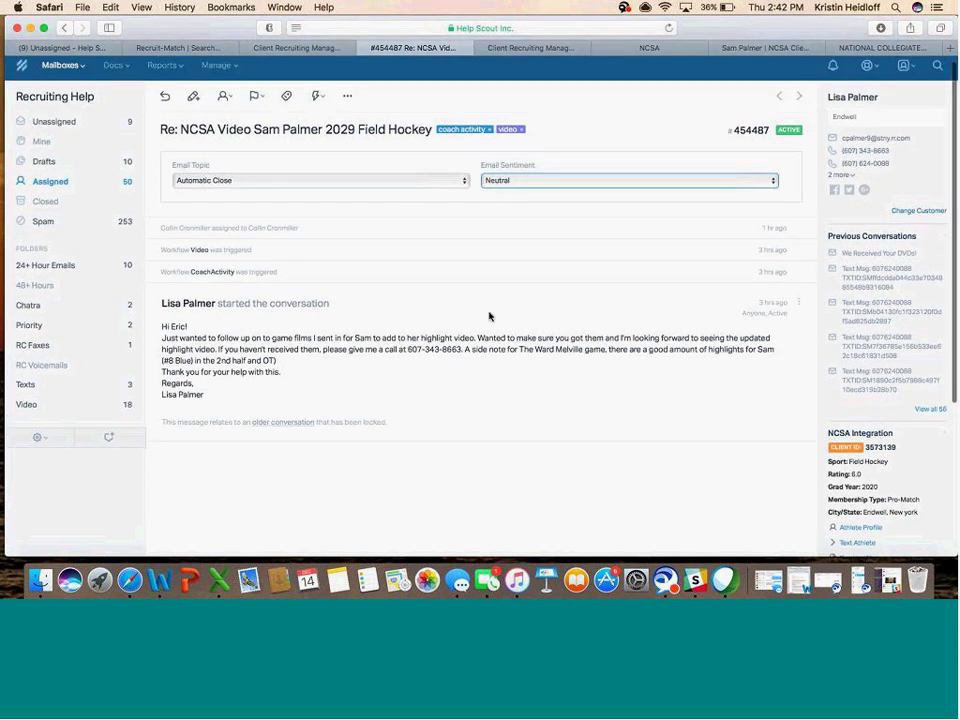
scroll(489, 316, down, 1)
scroll(489, 316, down, 5)
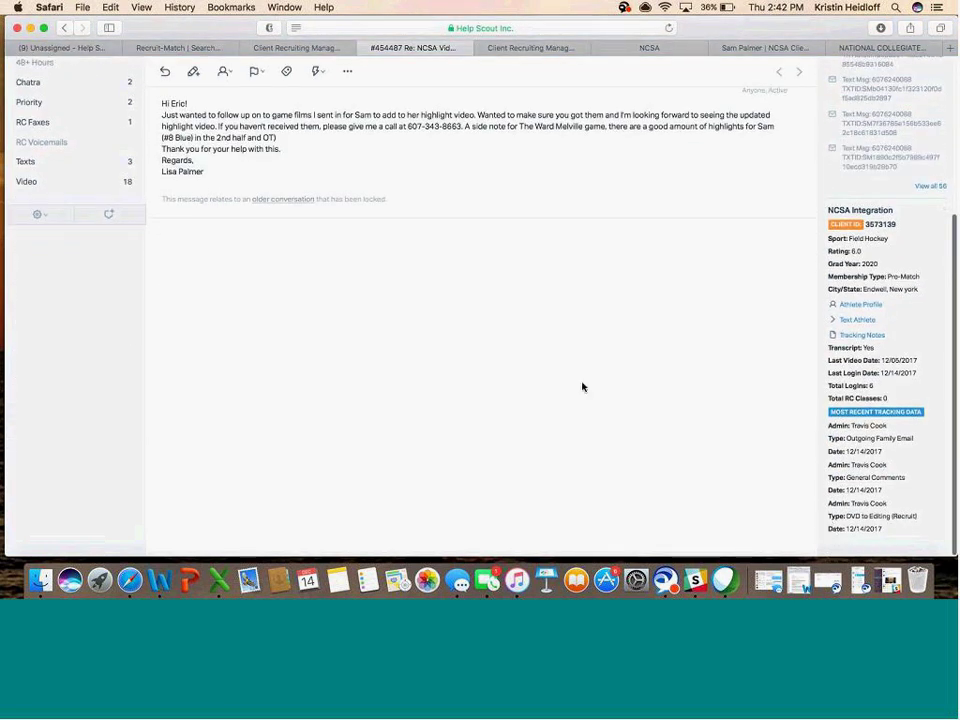
scroll(574, 381, up, 5)
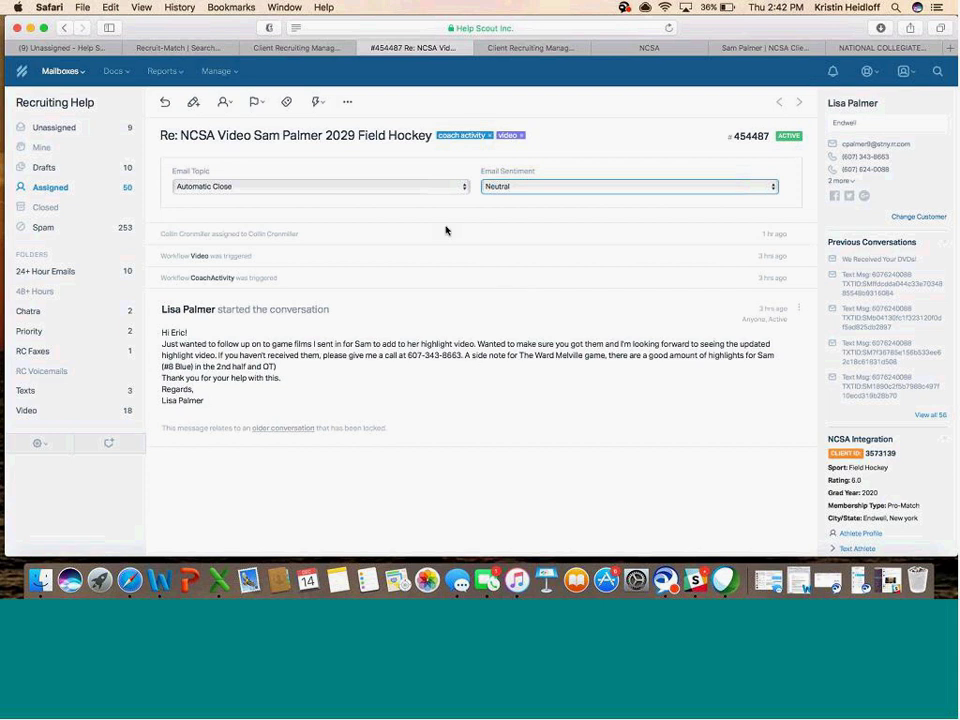
click(489, 136)
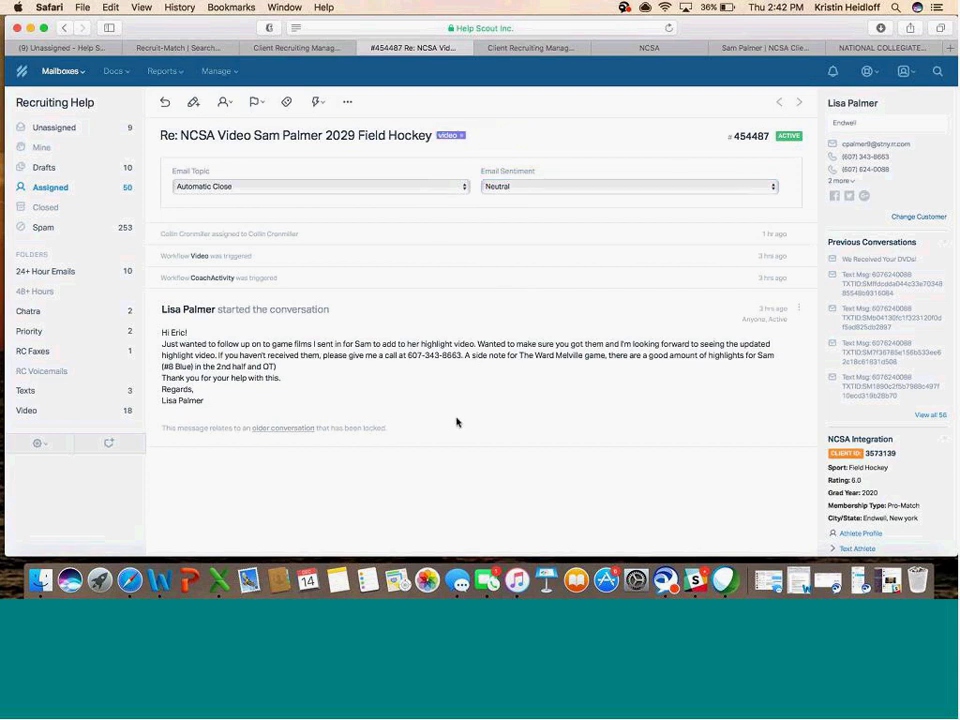